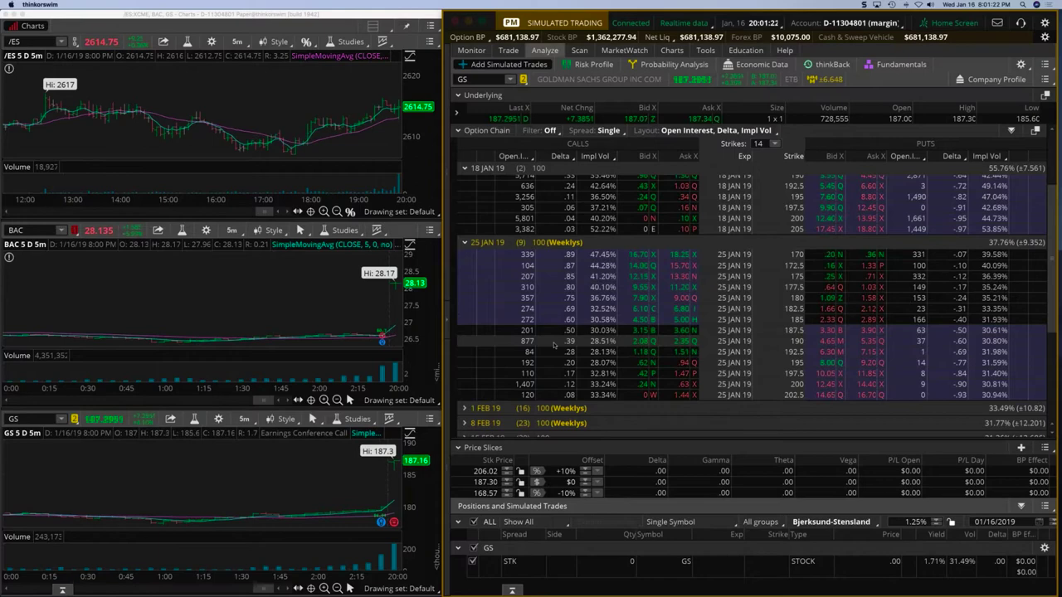
# Step: Buy five GS 25 JAN 19 190 calls at 2.35 from a simulated trade, then show MarketWatch quotes
pyautogui.click(671, 343)
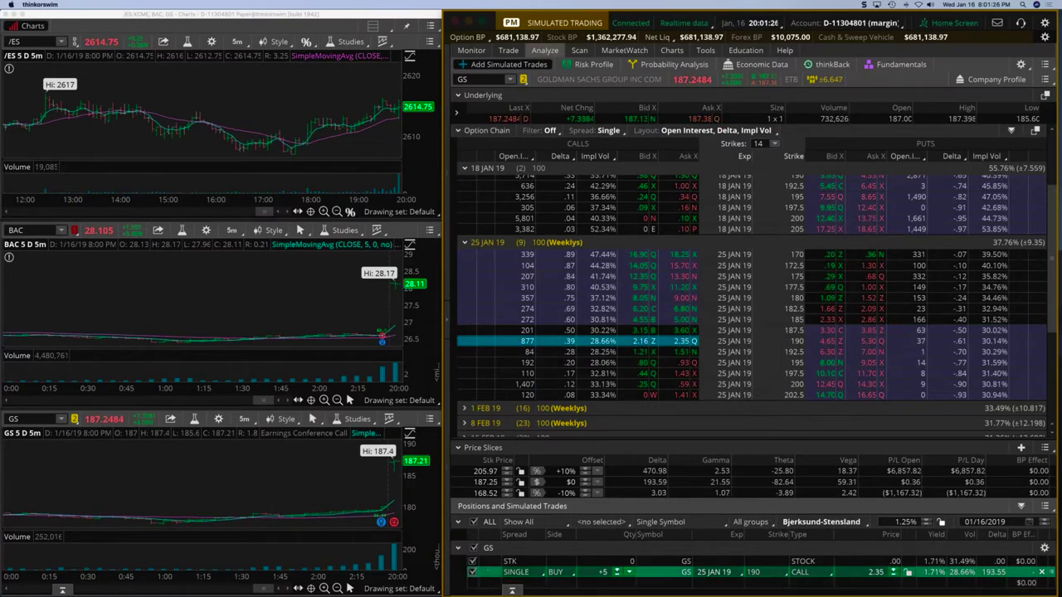
pyautogui.rightClick(514, 571)
pyautogui.click(548, 491)
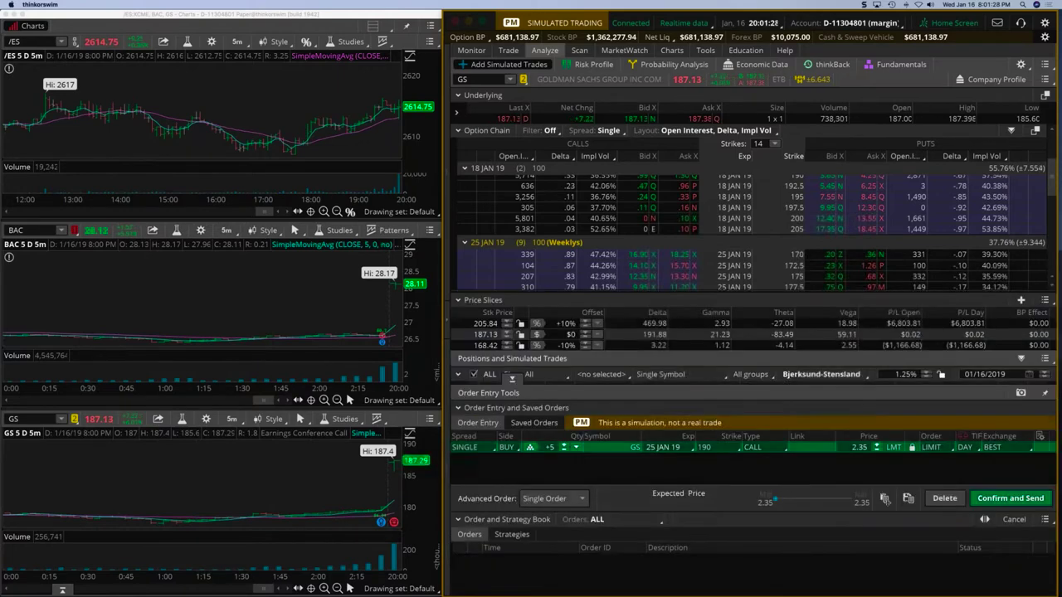
pyautogui.click(1008, 498)
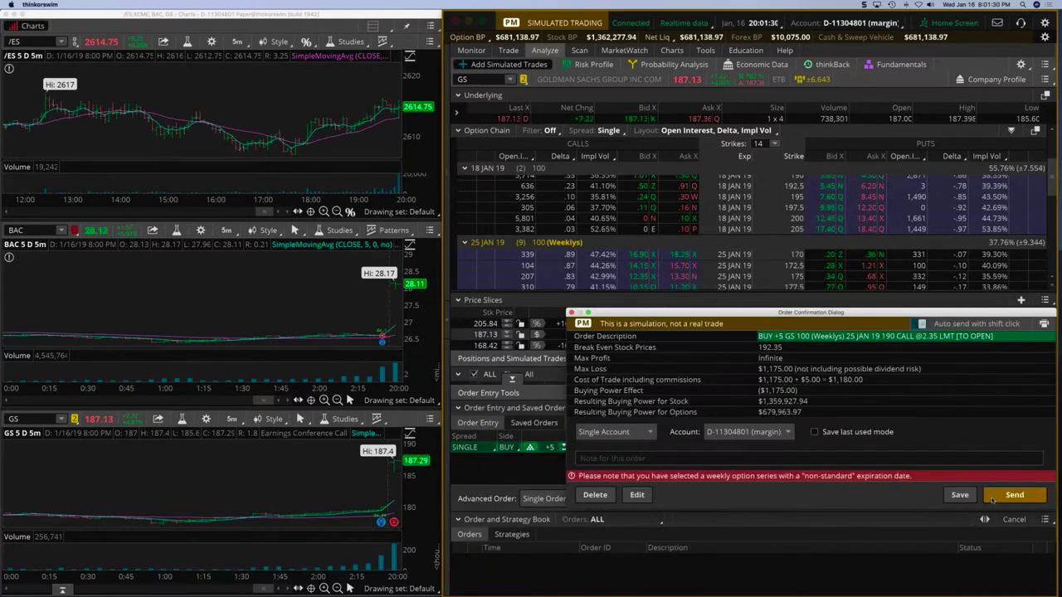
pyautogui.click(1016, 494)
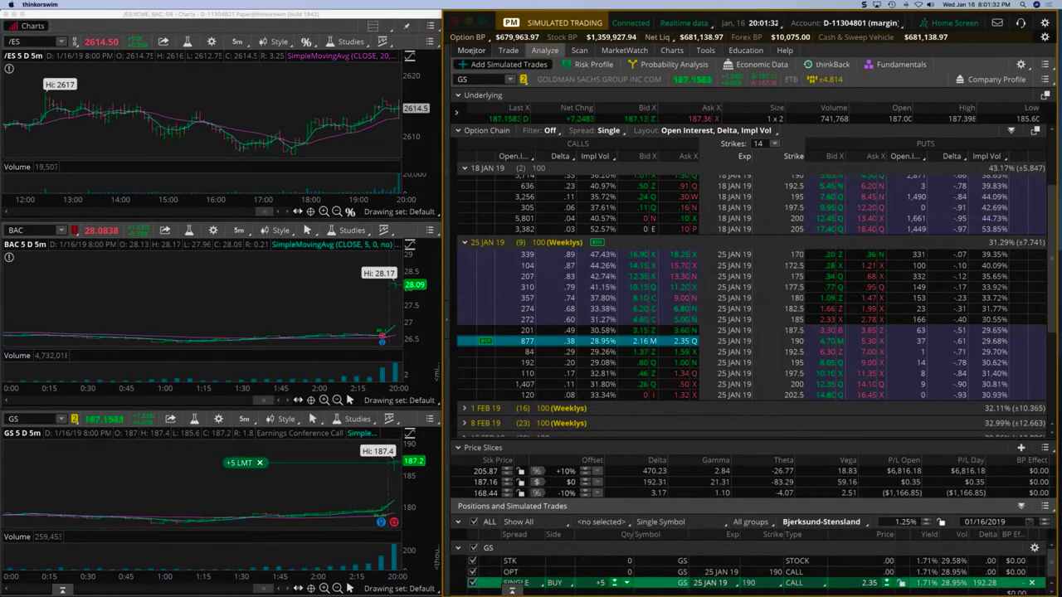
pyautogui.click(507, 50)
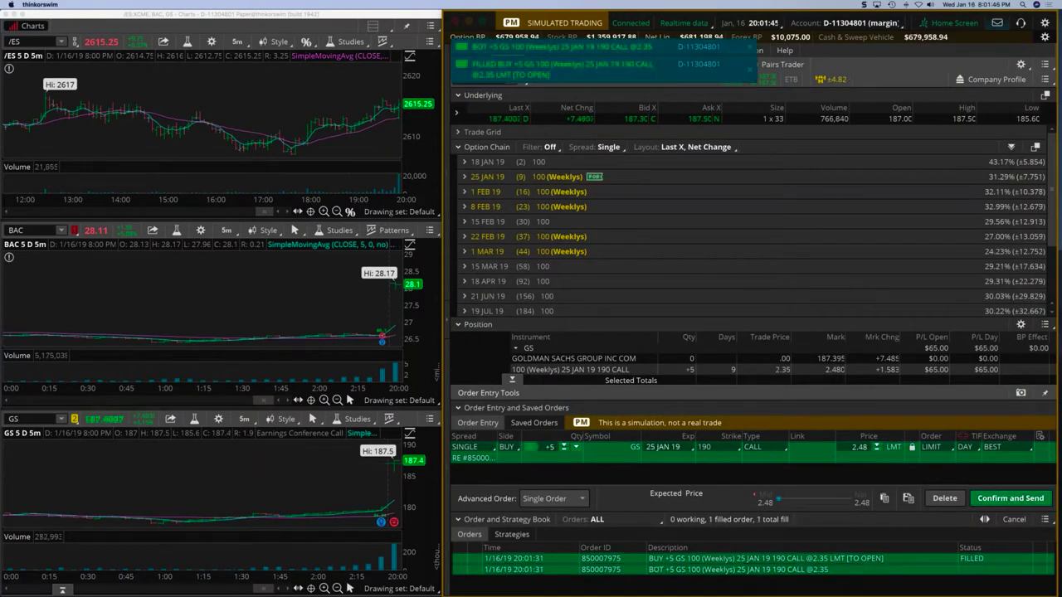
pyautogui.click(624, 50)
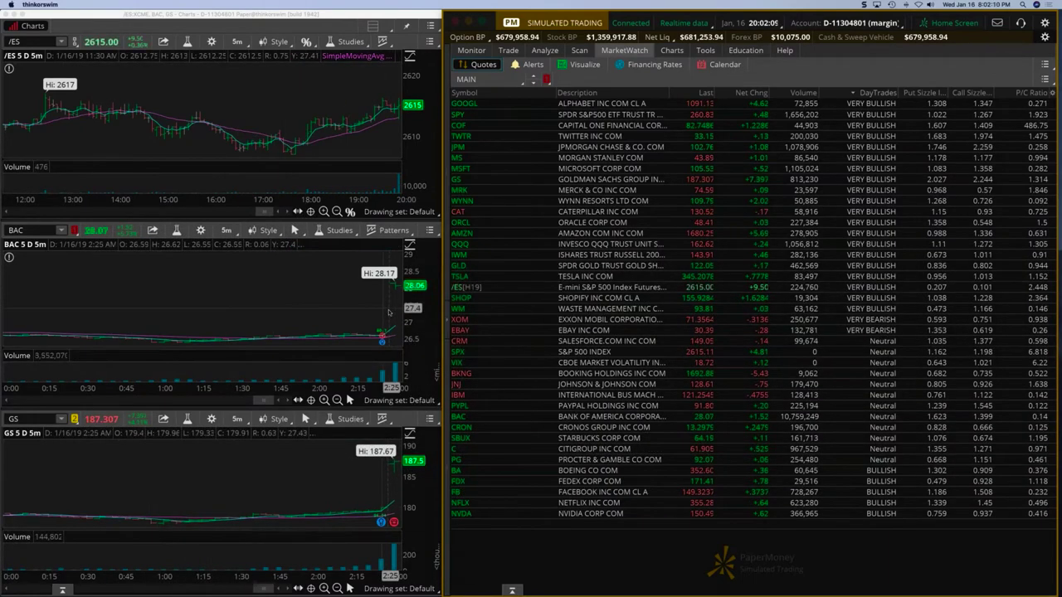
# Step: Browse Analyze and MarketWatch, ending on Activity and Positions with +5 GS 190 calls at a $195 loss
pyautogui.click(544, 49)
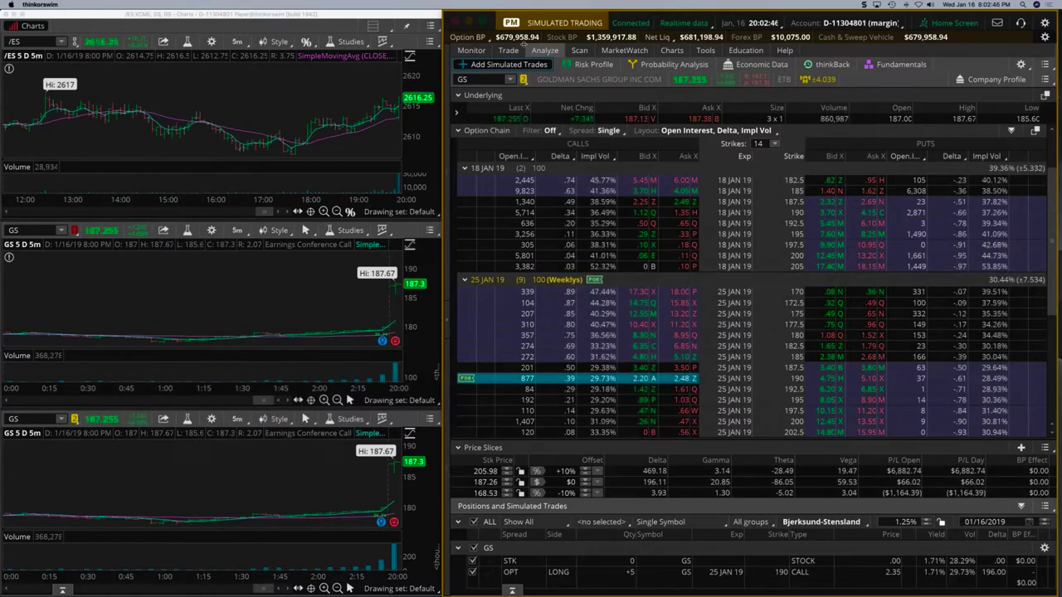
pyautogui.click(471, 50)
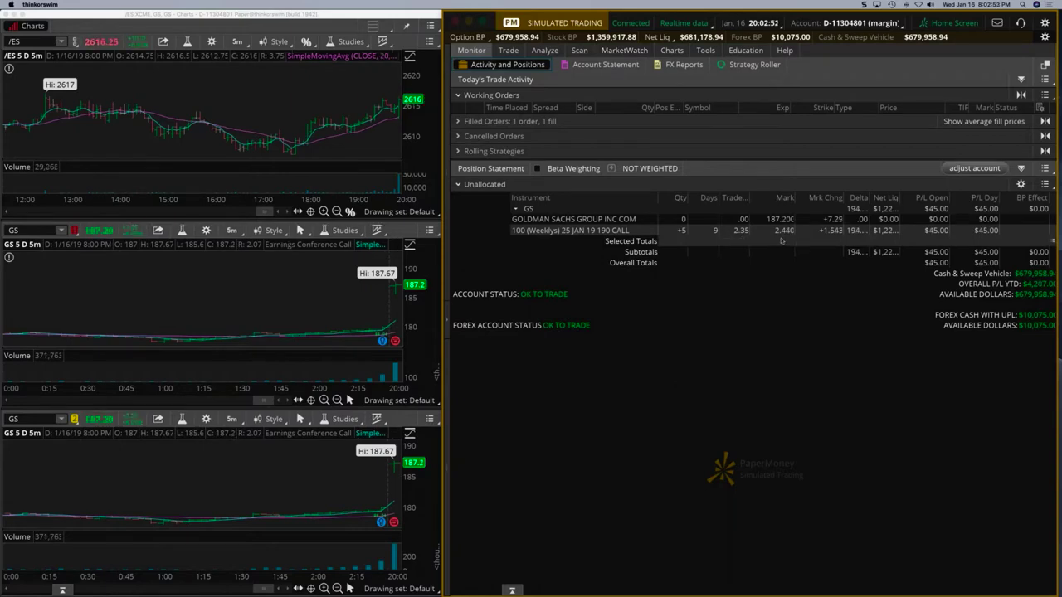
pyautogui.click(623, 50)
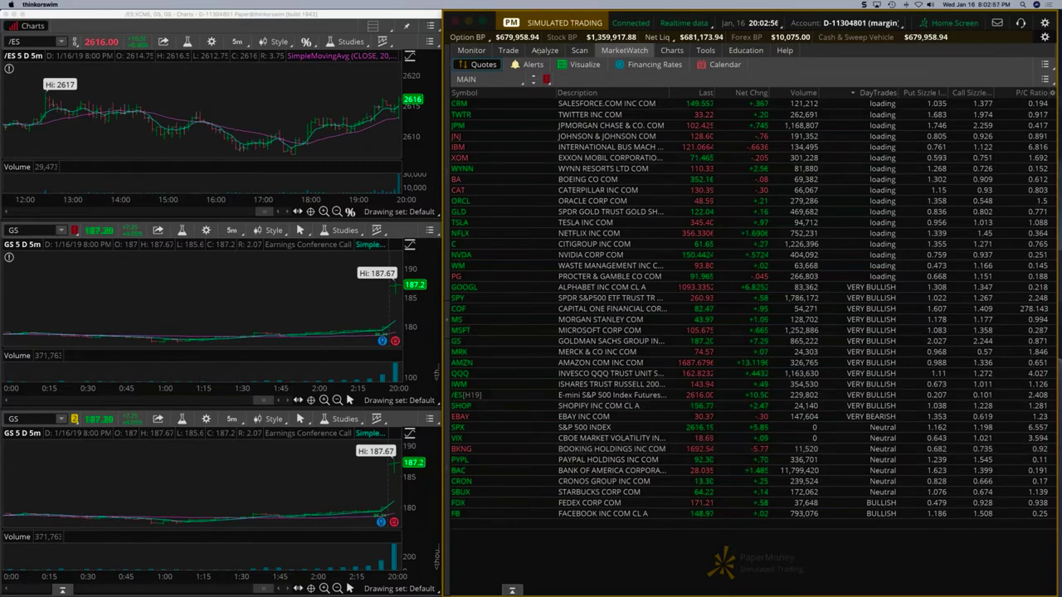
pyautogui.click(544, 51)
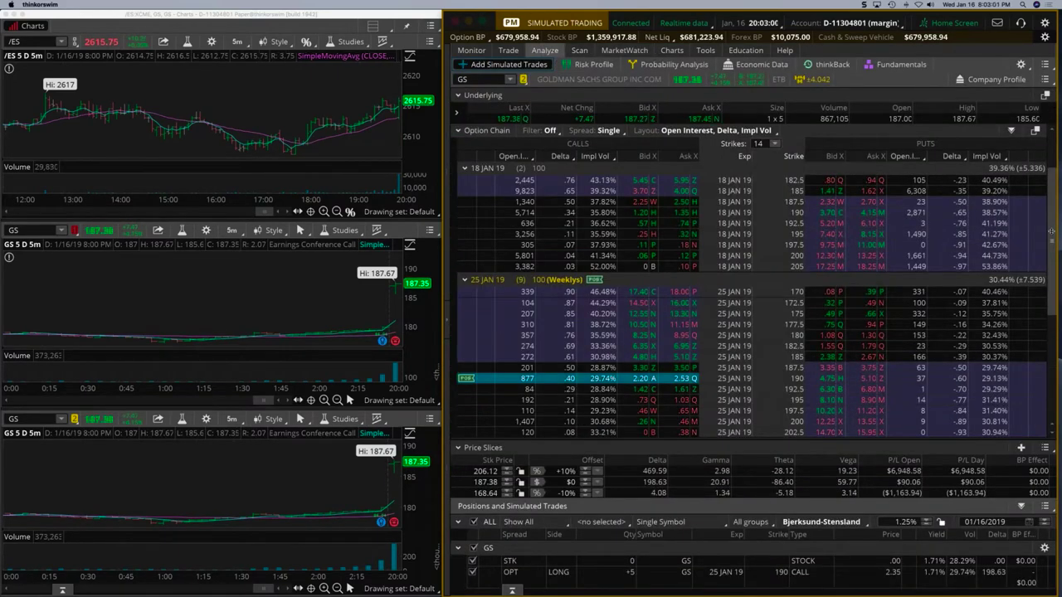
pyautogui.scroll(3, 923, 224)
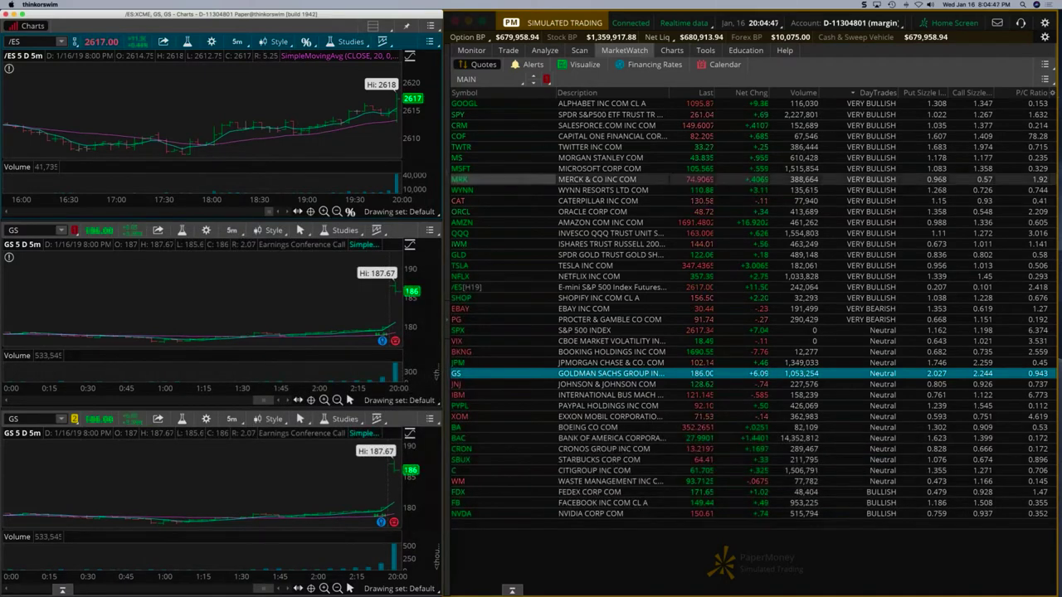
pyautogui.click(471, 50)
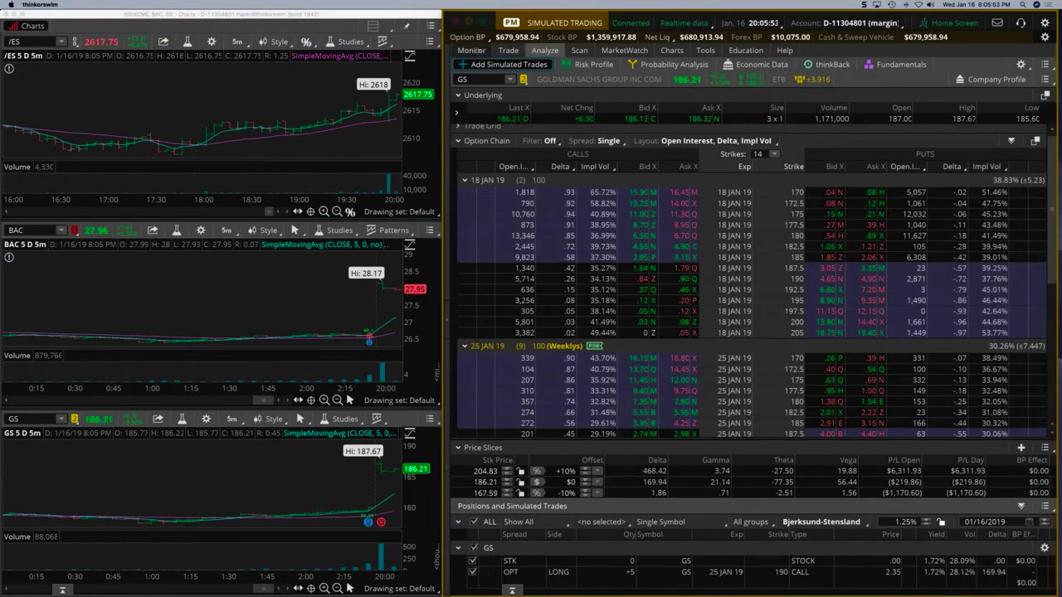
# Step: Buy two more GS 25 JAN 19 190 calls at a 2.07 limit, making the position +7
pyautogui.click(473, 51)
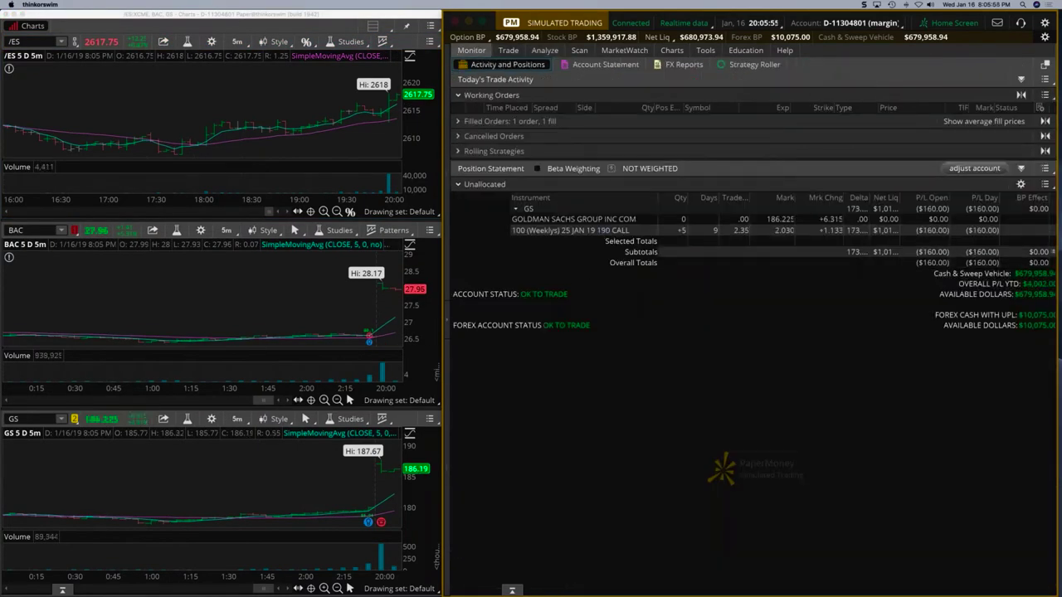
pyautogui.click(599, 230)
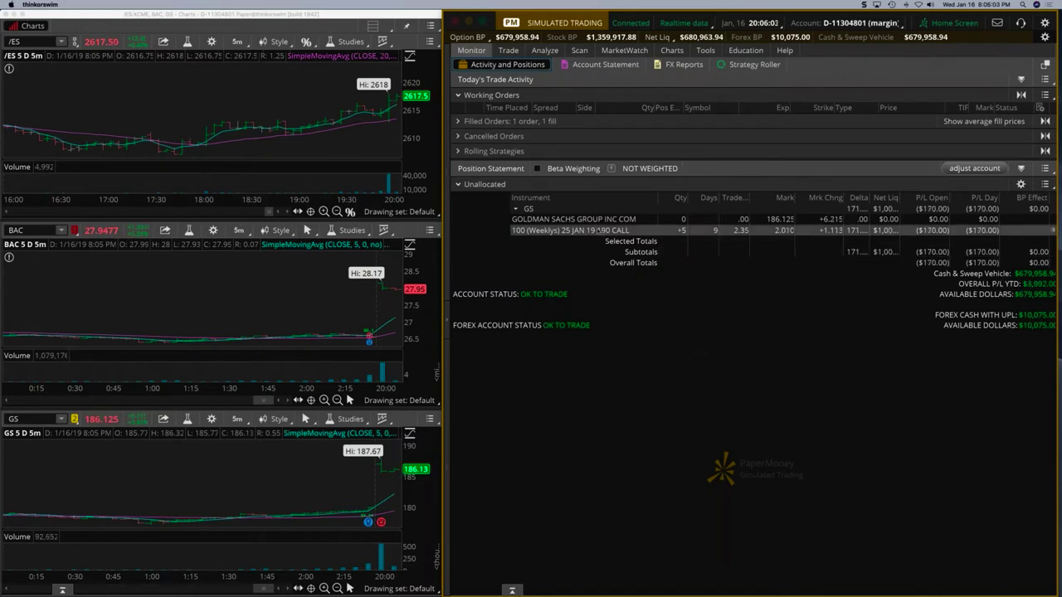
pyautogui.rightClick(599, 230)
pyautogui.click(769, 244)
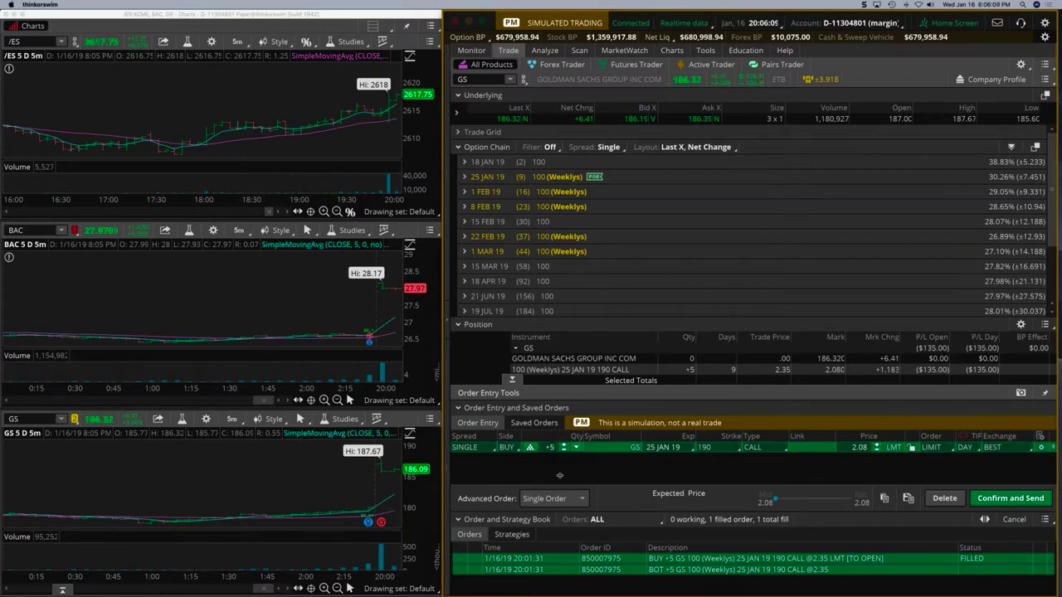
pyautogui.write('2')
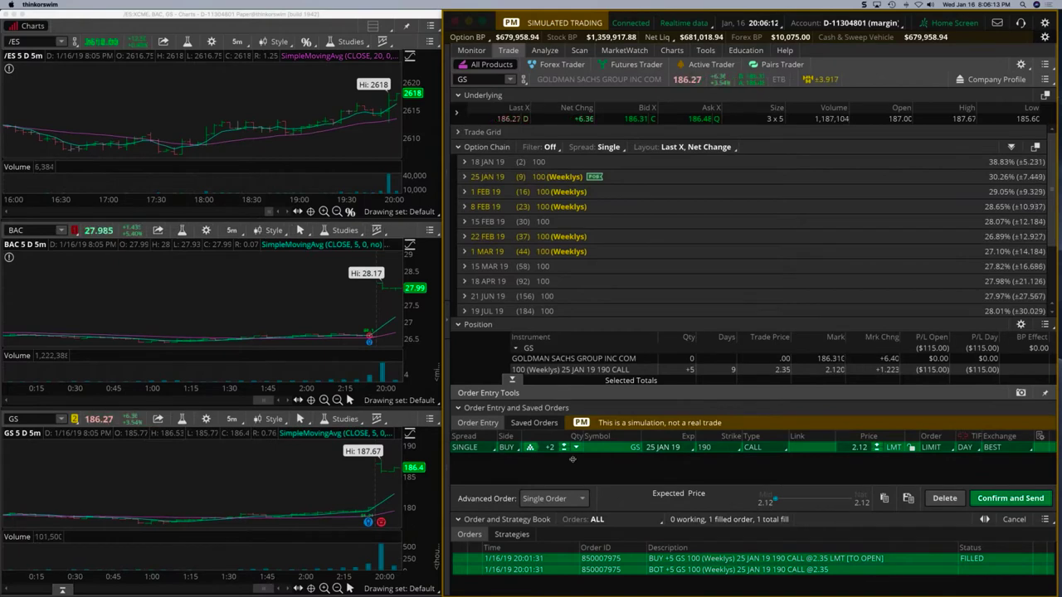
pyautogui.click(1010, 498)
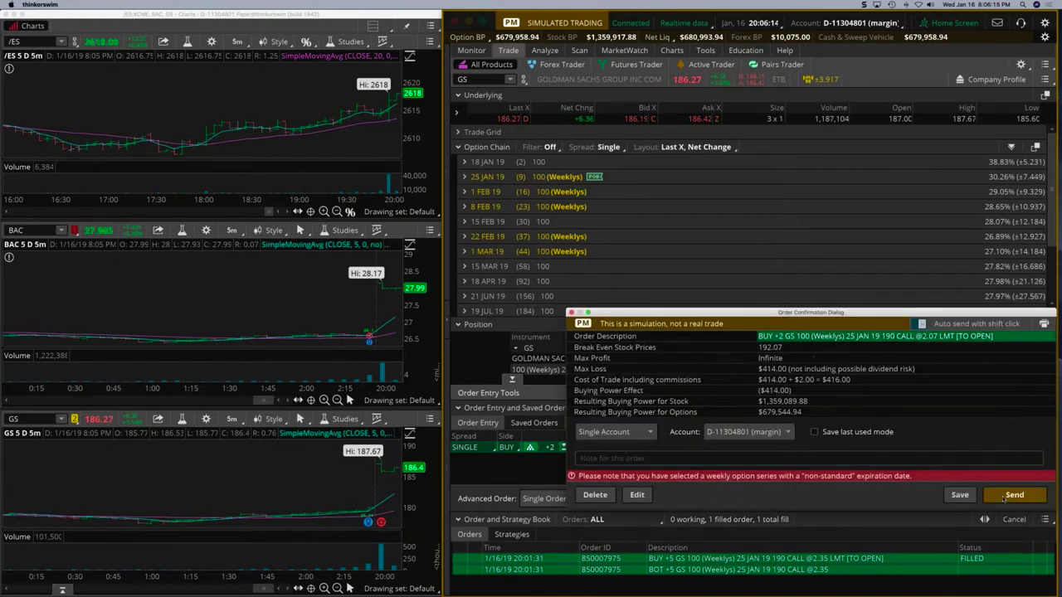
pyautogui.click(1013, 495)
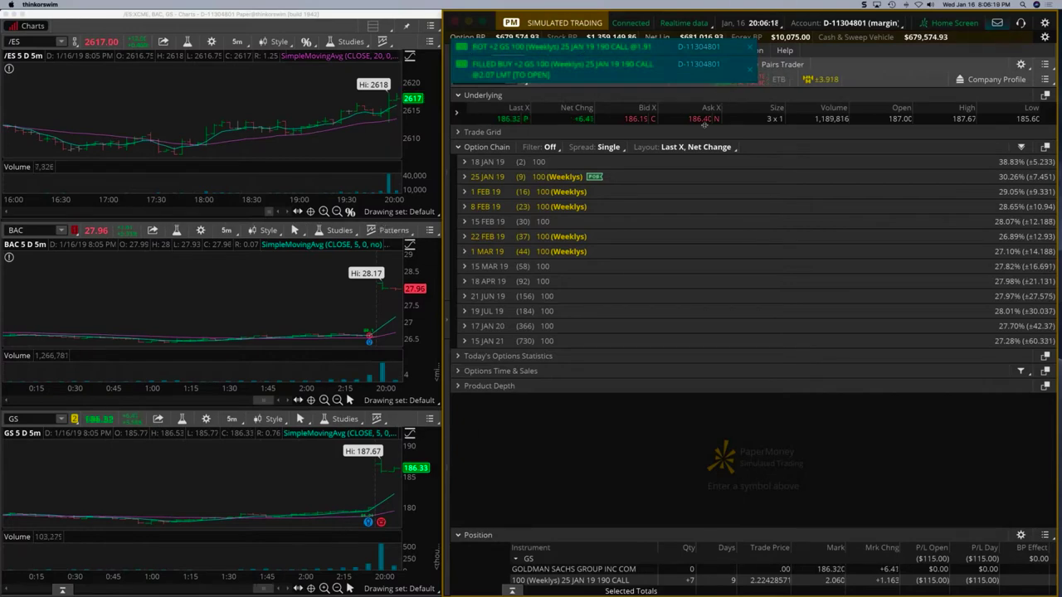
# Step: Look over the 25 JAN 19 weekly strikes, then confirm +7 calls marked at 3.40 with $823 open gain
pyautogui.click(481, 177)
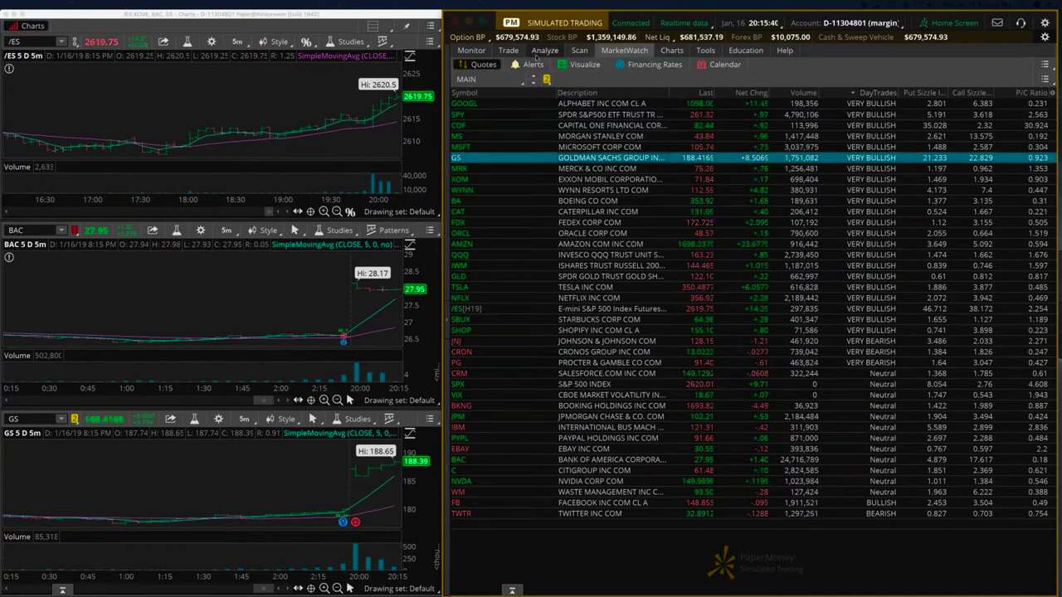
pyautogui.click(471, 50)
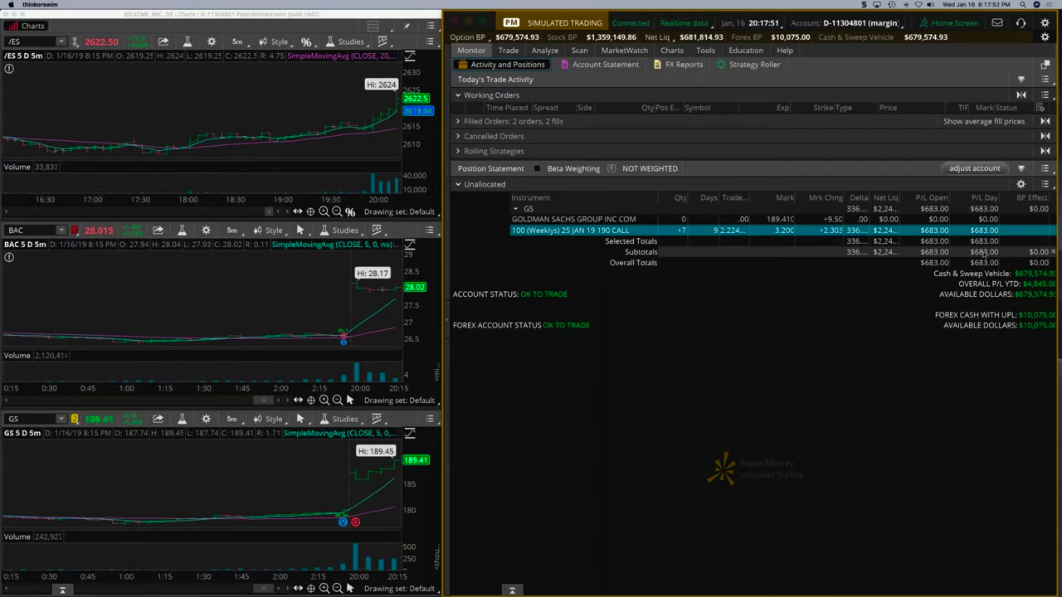
pyautogui.click(545, 50)
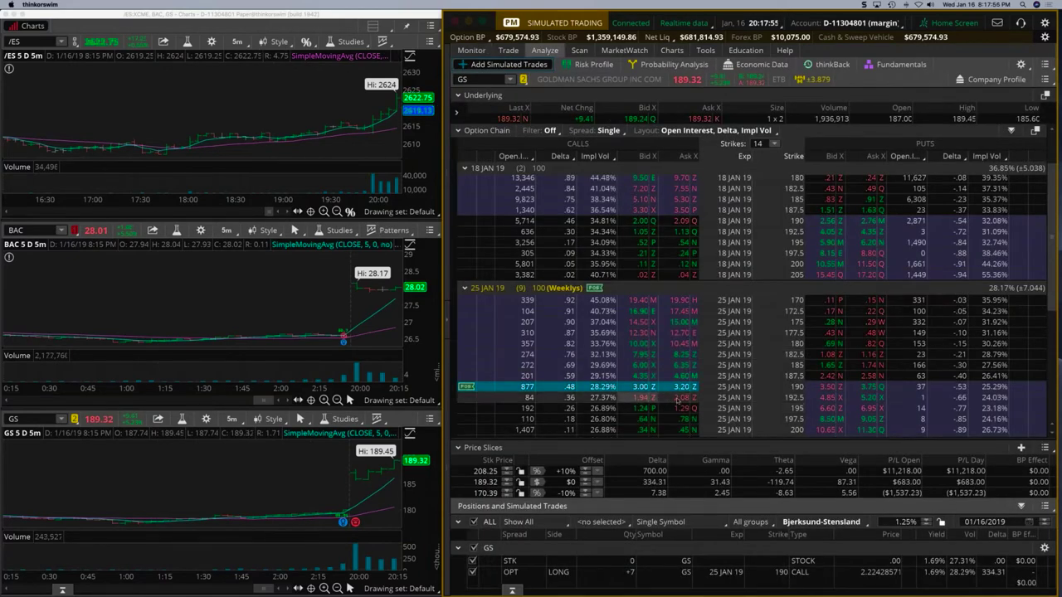
pyautogui.click(651, 397)
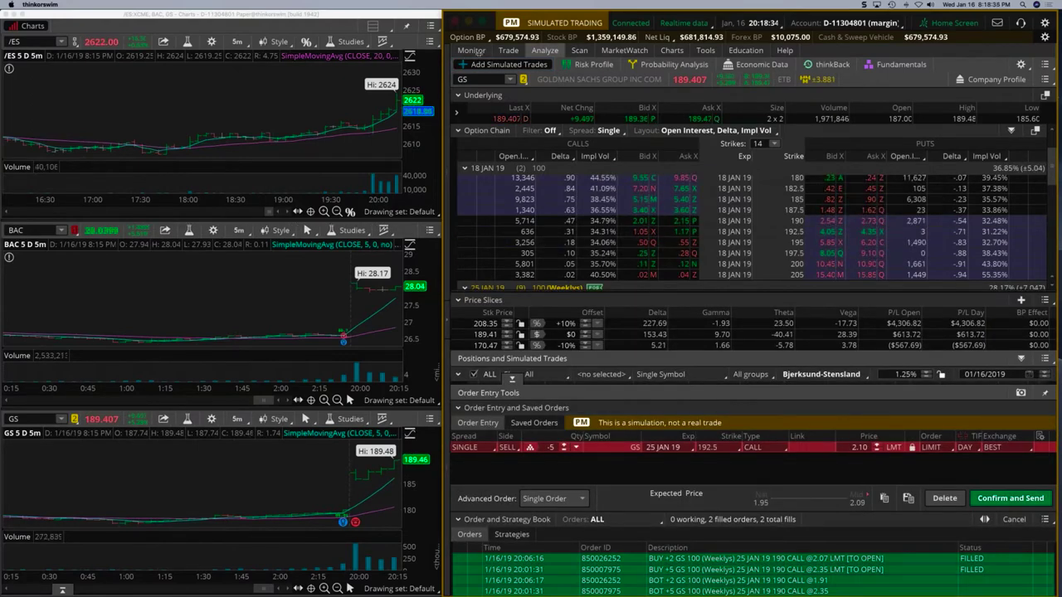
pyautogui.click(477, 52)
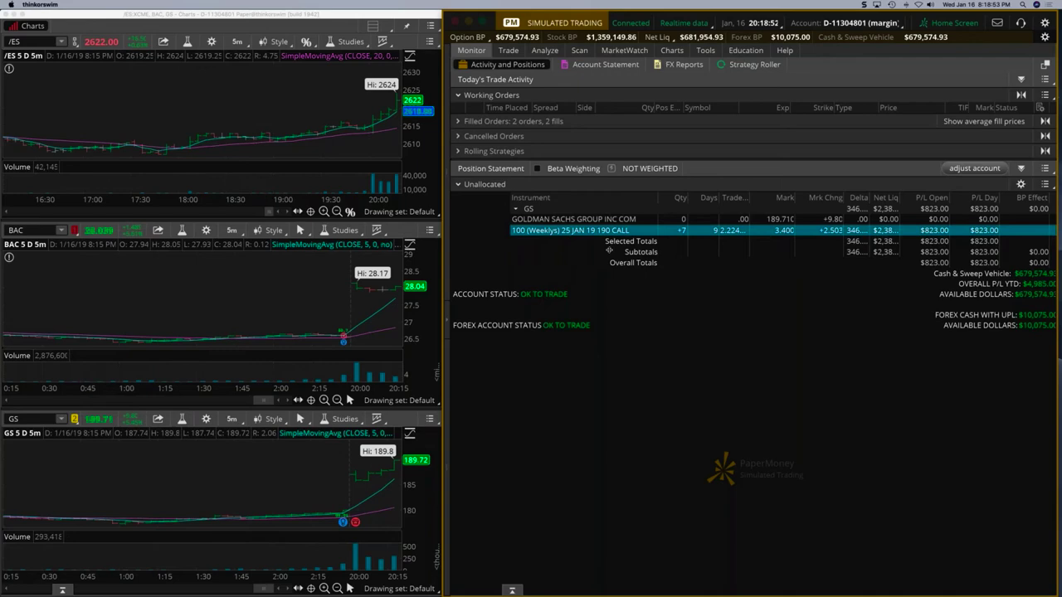
# Step: Send a closing order selling four GS 190 calls at a 3.30 limit and check it in Monitor
pyautogui.rightClick(606, 233)
pyautogui.moveTo(635, 247)
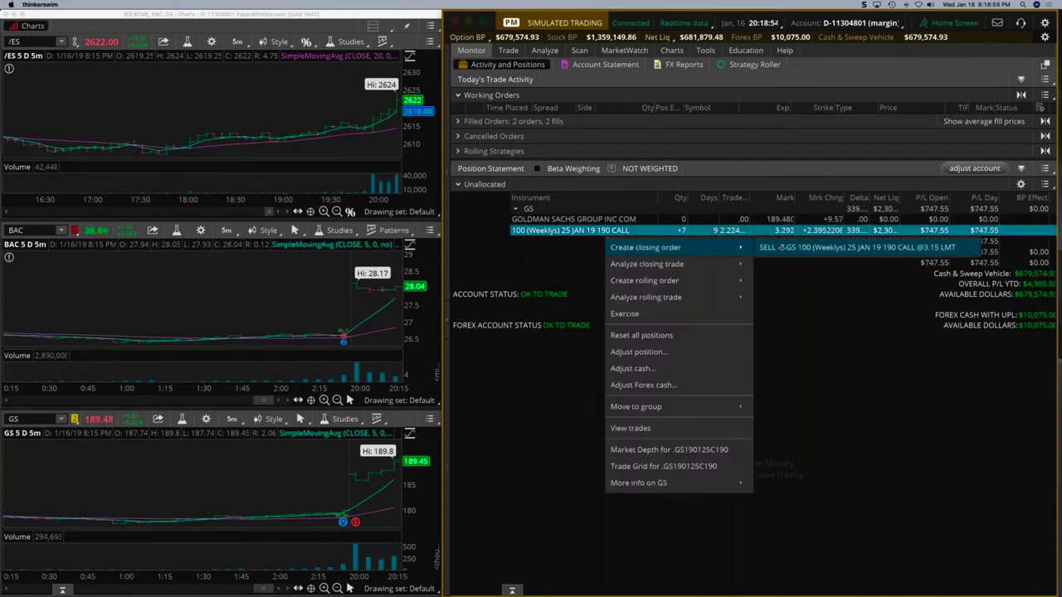
pyautogui.click(830, 247)
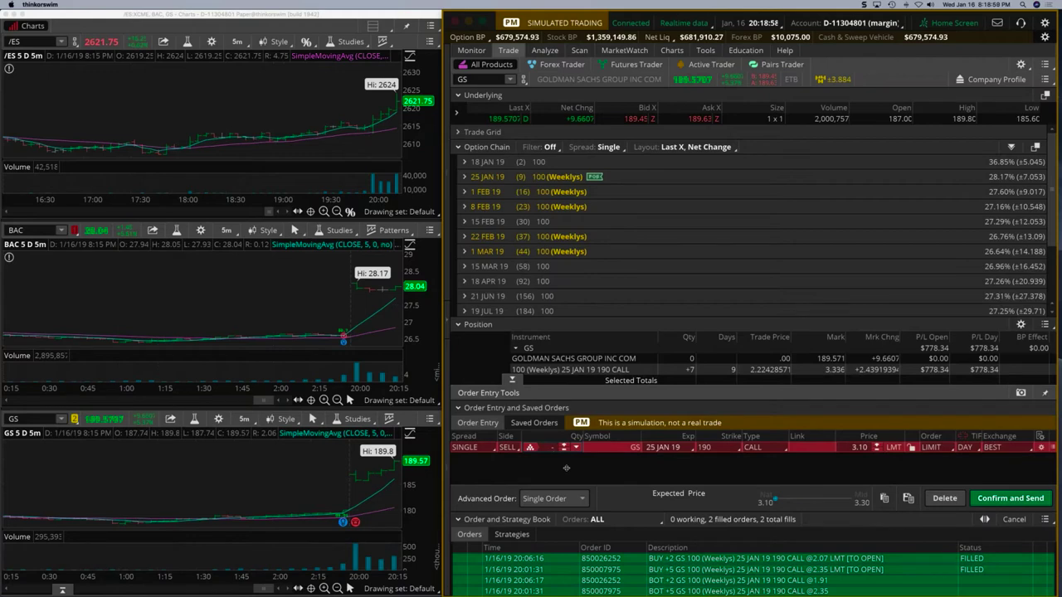
pyautogui.moveTo(734, 501); pyautogui.dragTo(848, 501)
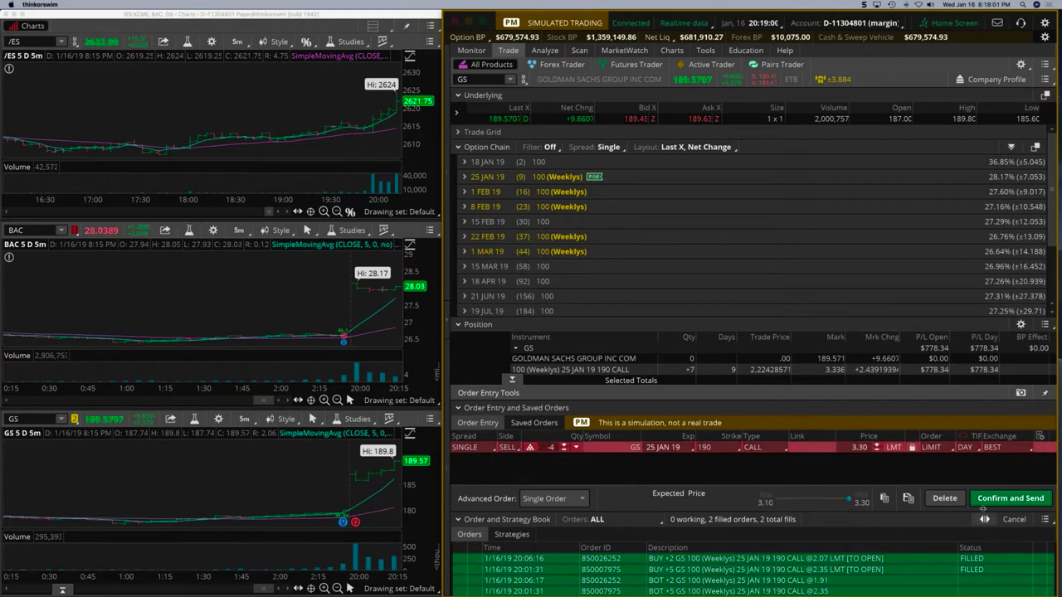
pyautogui.click(1017, 501)
pyautogui.click(1014, 492)
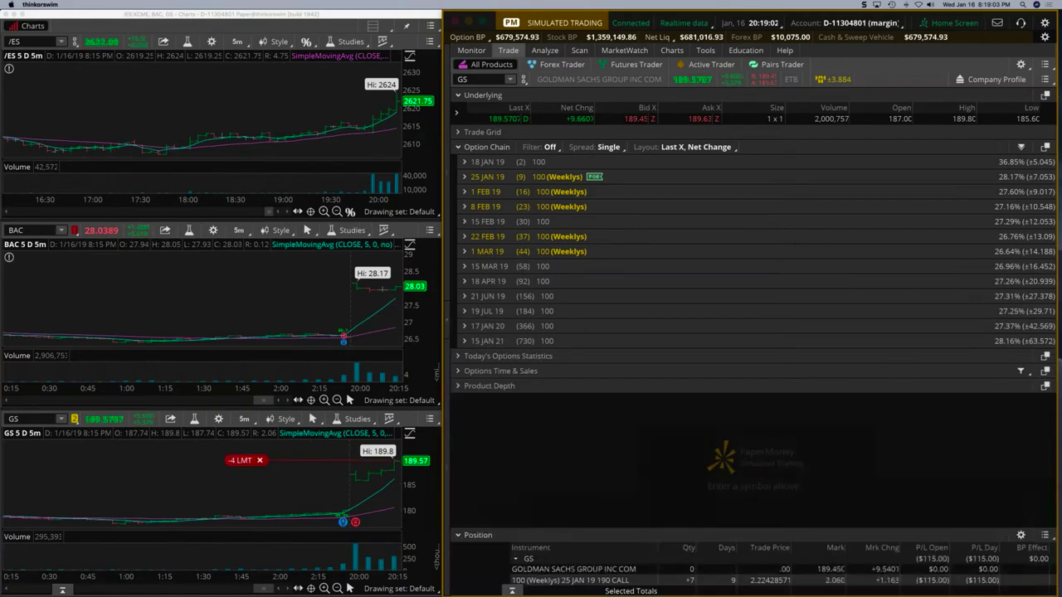
pyautogui.click(472, 51)
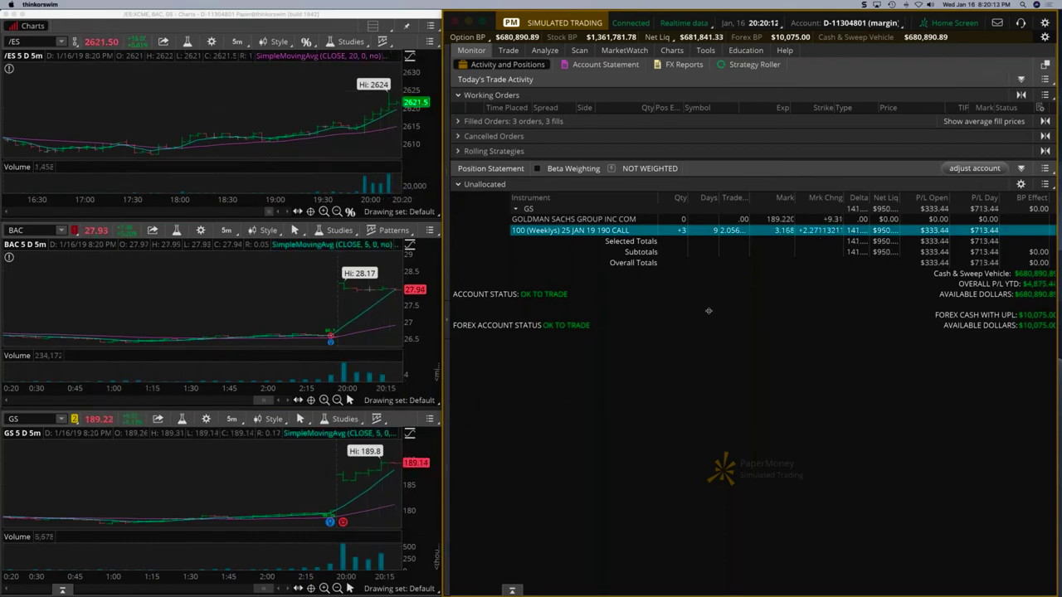
# Step: Check the quotes watchlist, then return to positions once the sell fills, leaving +3 calls
pyautogui.click(626, 50)
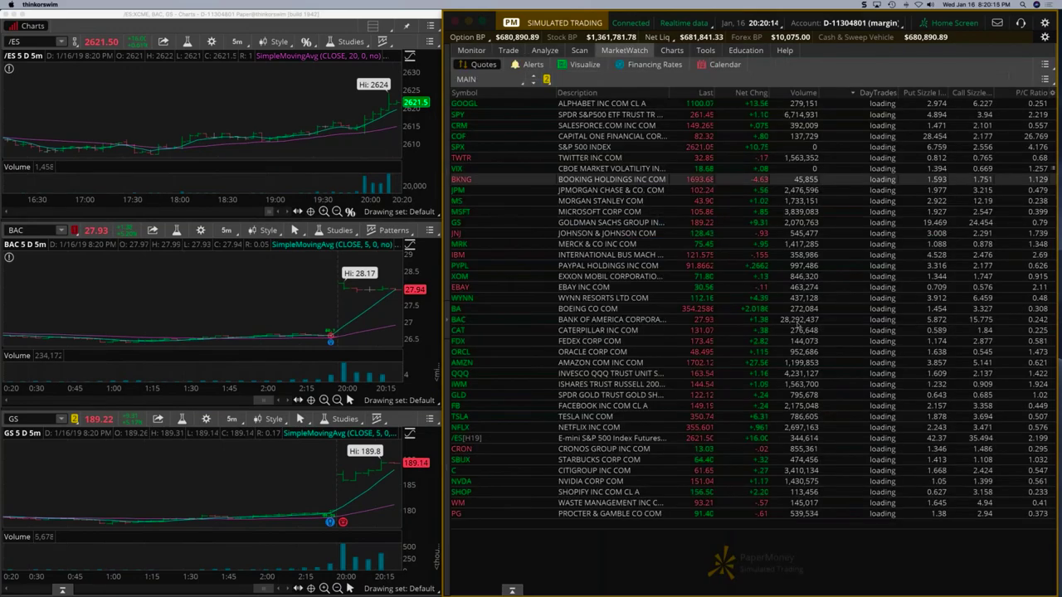
pyautogui.hotkey('ctrl', '1')
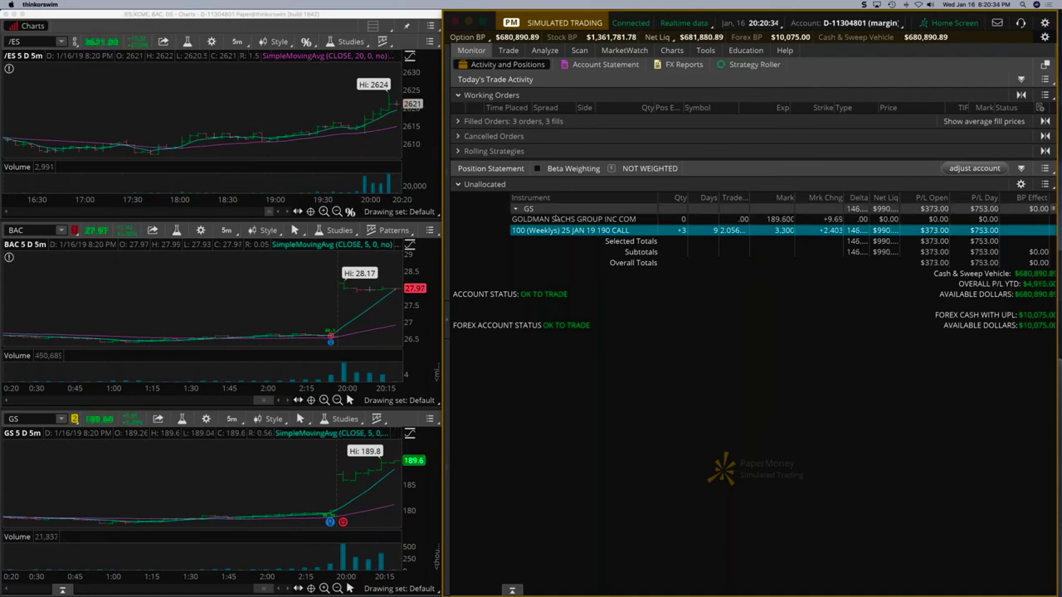
# Step: Sell the remaining three GS 190 calls at 3.30 and verify the position is closed
pyautogui.rightClick(578, 232)
pyautogui.moveTo(642, 244)
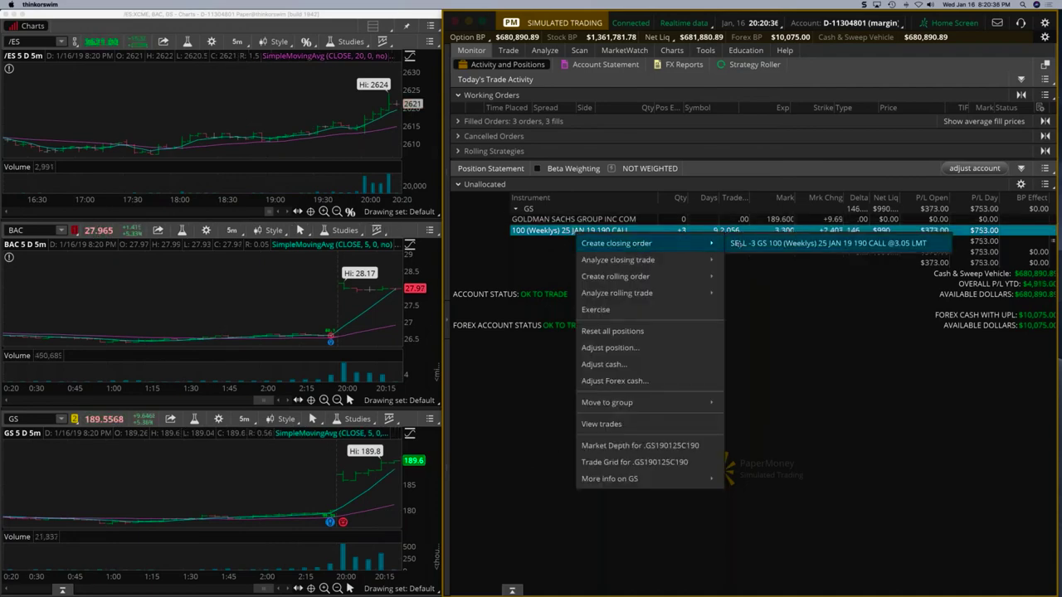
pyautogui.click(828, 243)
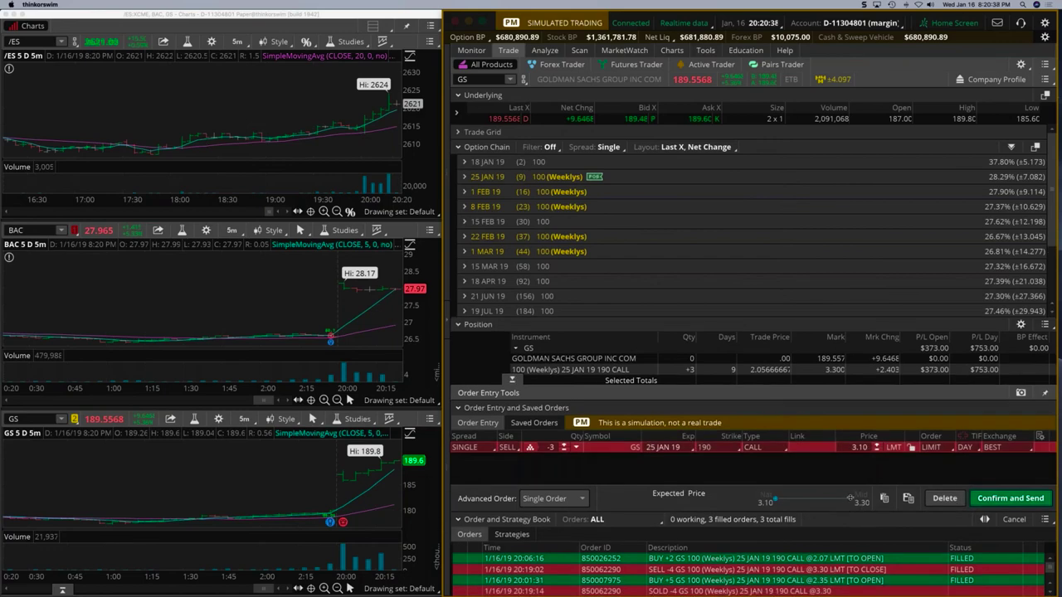
pyautogui.click(993, 501)
pyautogui.click(994, 501)
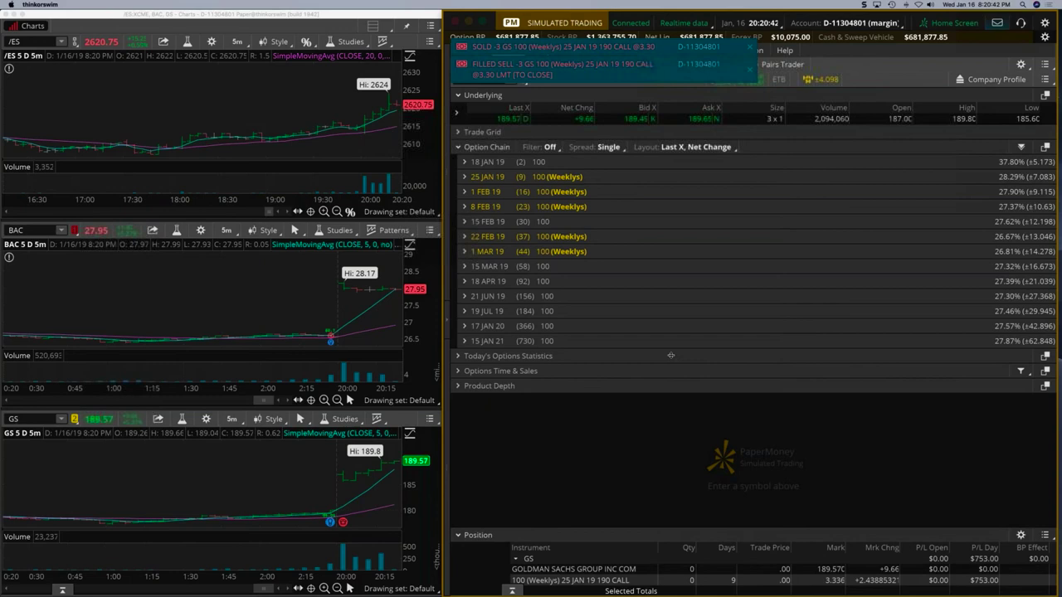
pyautogui.click(471, 50)
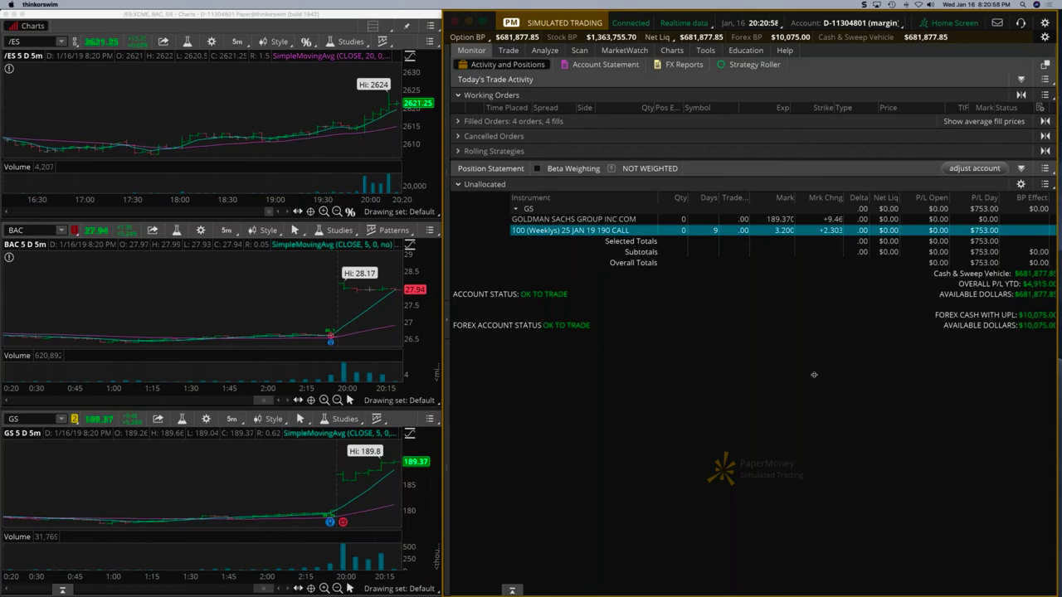
pyautogui.click(637, 53)
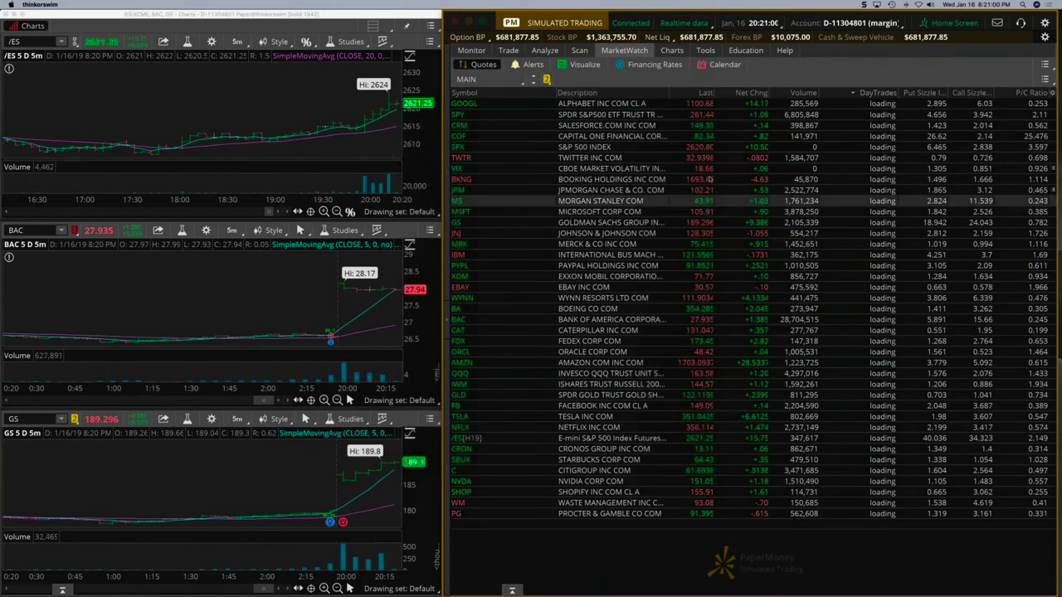